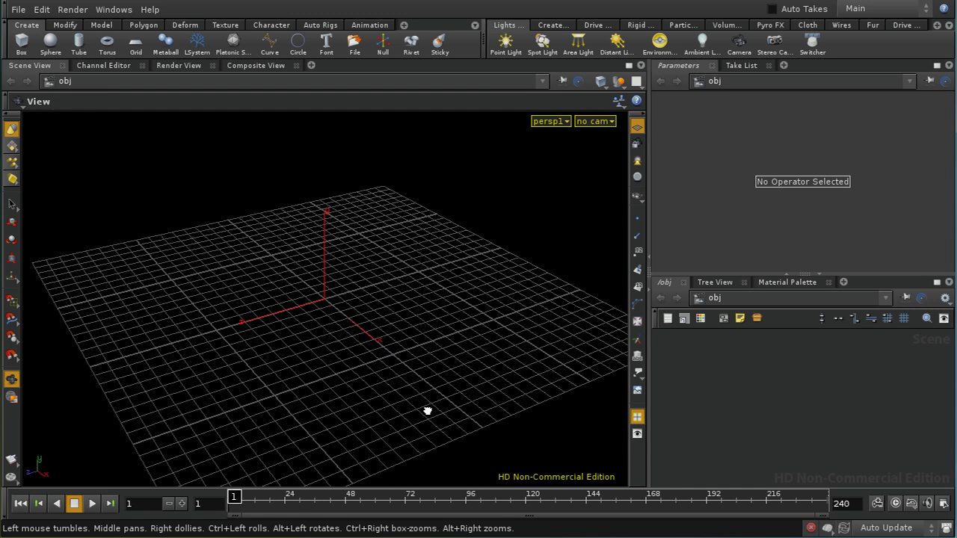
# - Orbit, zoom and tilt the view so the empty grid lies flatter with the z axis forward
pyautogui.moveTo(412, 346)
pyautogui.mouseDown()
pyautogui.moveTo(417, 387)
pyautogui.moveTo(412, 362)
pyautogui.mouseUp()
pyautogui.scroll(3, 408, 324)
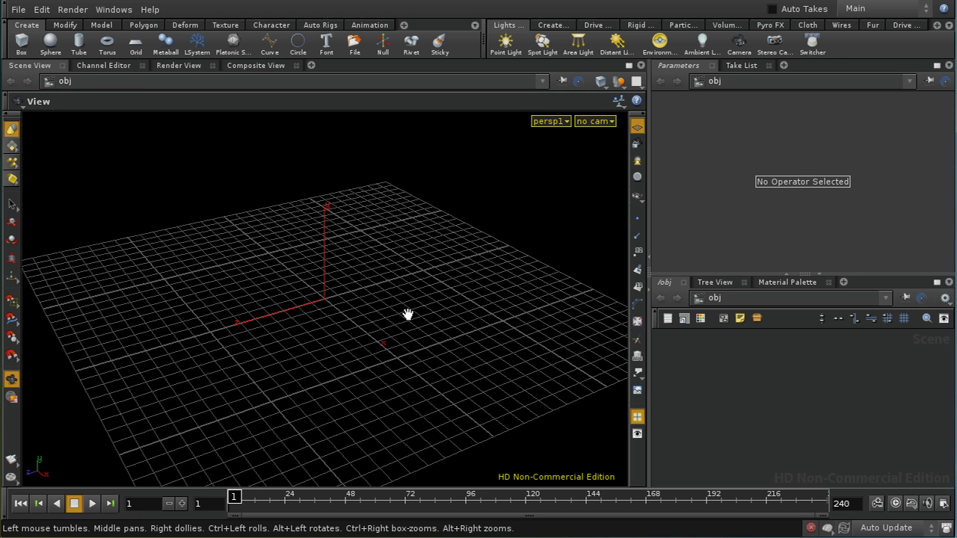
pyautogui.moveTo(408, 309); pyautogui.dragTo(364, 303)
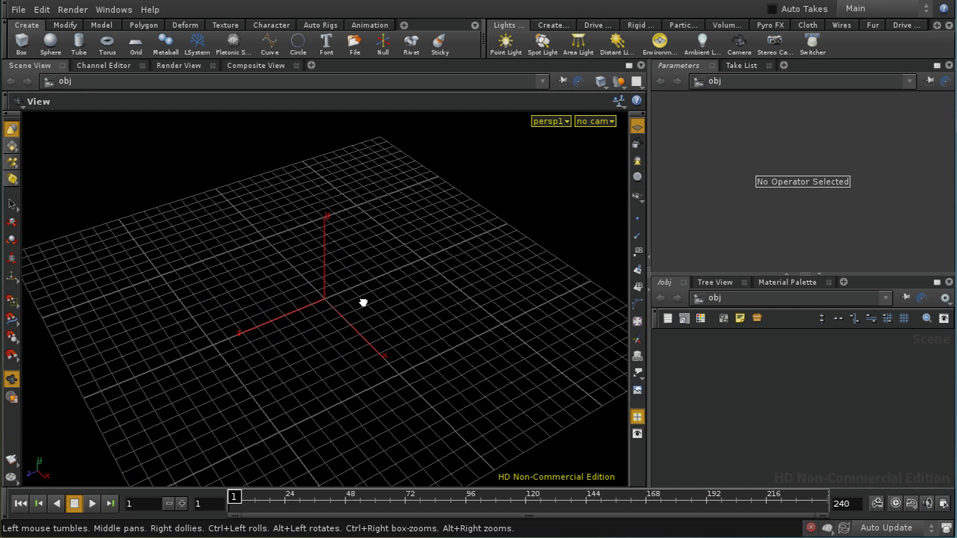
pyautogui.moveTo(374, 346)
pyautogui.mouseDown()
pyautogui.moveTo(373, 301)
pyautogui.moveTo(380, 330)
pyautogui.mouseUp()
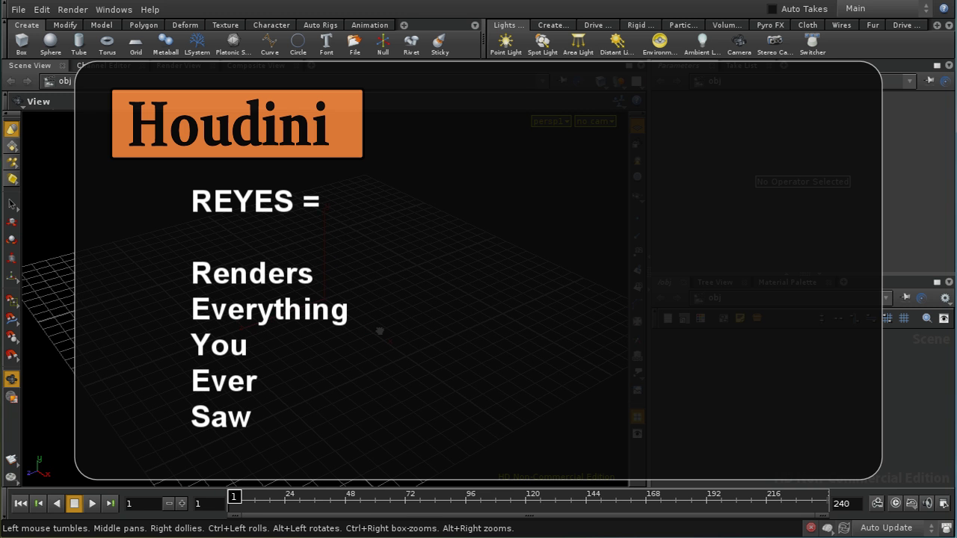
pyautogui.moveTo(395, 284); pyautogui.dragTo(395, 281)
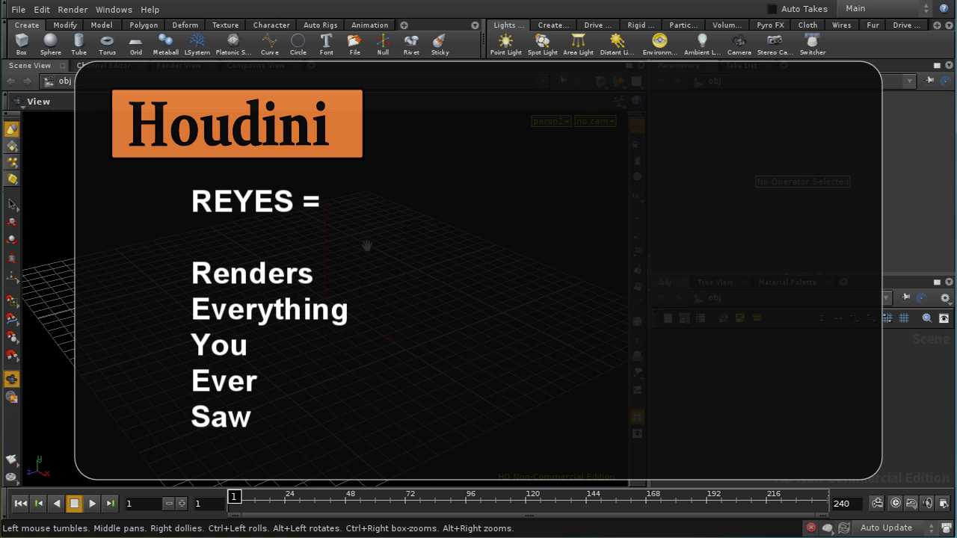
pyautogui.moveTo(367, 245); pyautogui.dragTo(382, 278)
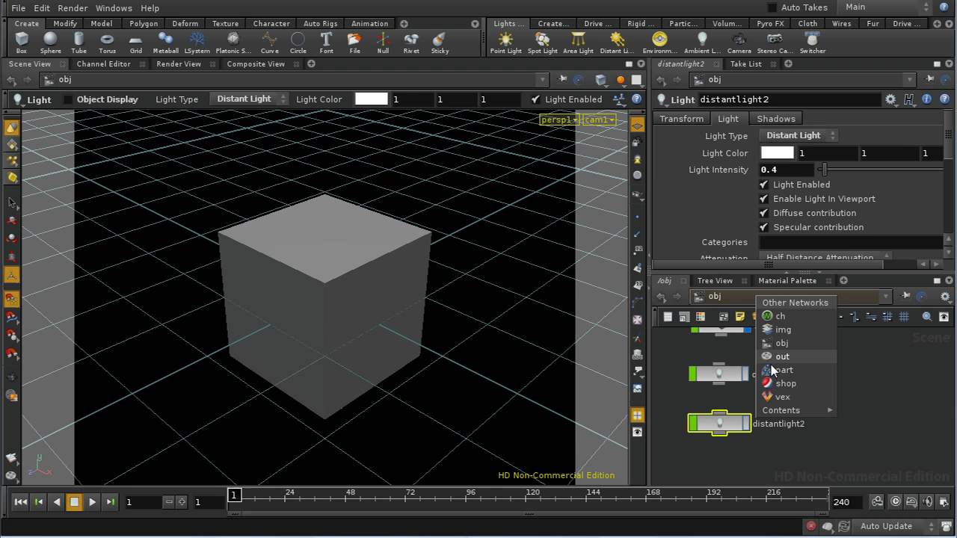
# - Show mantra1's Sampling settings in /out: Pixel Samples 1x1, Min Ray Samples 1, Max Ray Samples 9
pyautogui.click(778, 357)
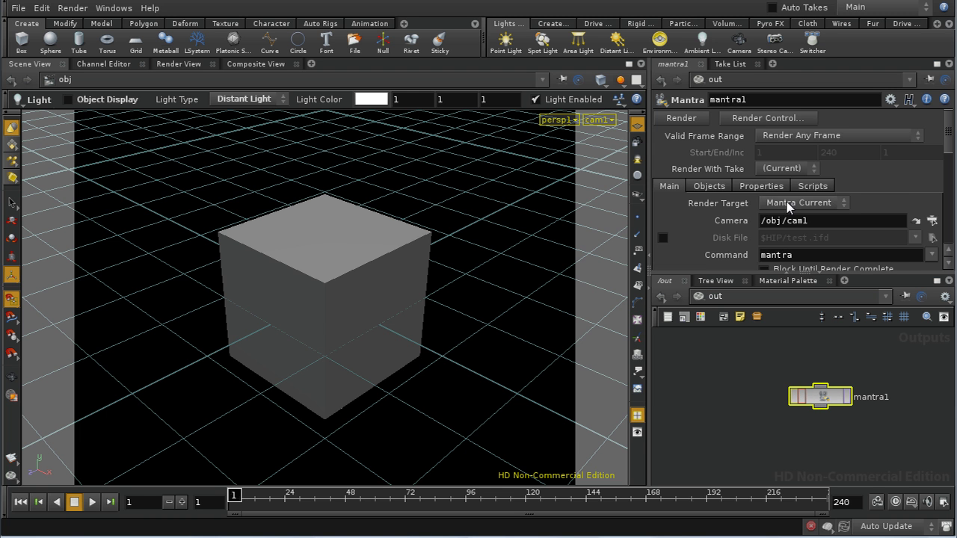
pyautogui.click(763, 186)
pyautogui.click(783, 221)
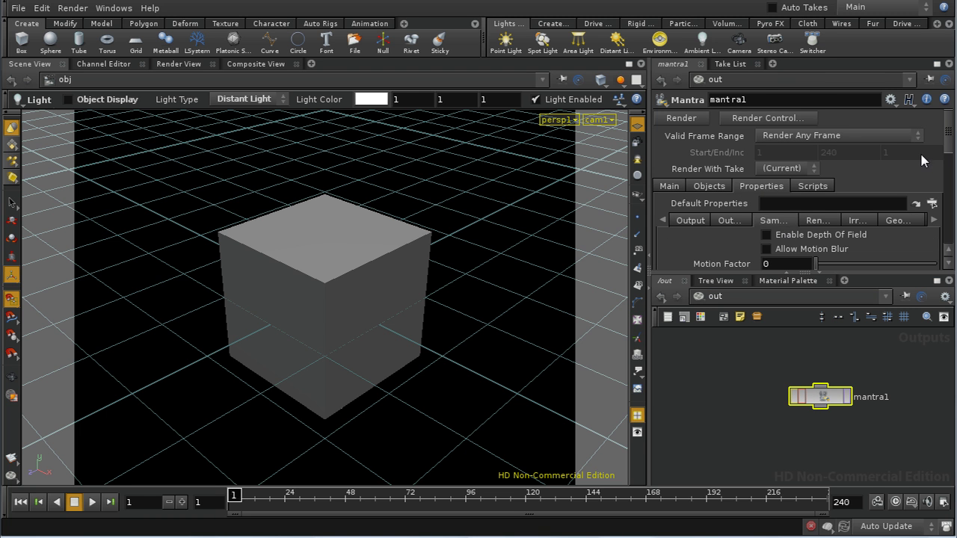
pyautogui.moveTo(949, 148); pyautogui.dragTo(948, 189)
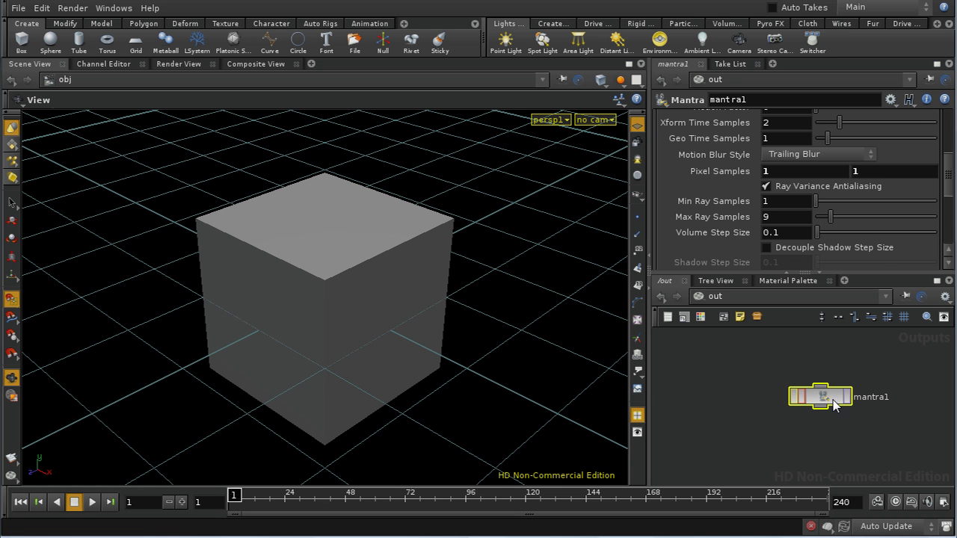
# - Render the cube scene with mantra1
pyautogui.moveTo(947, 173)
pyautogui.mouseDown()
pyautogui.moveTo(946, 146)
pyautogui.moveTo(947, 171)
pyautogui.mouseUp()
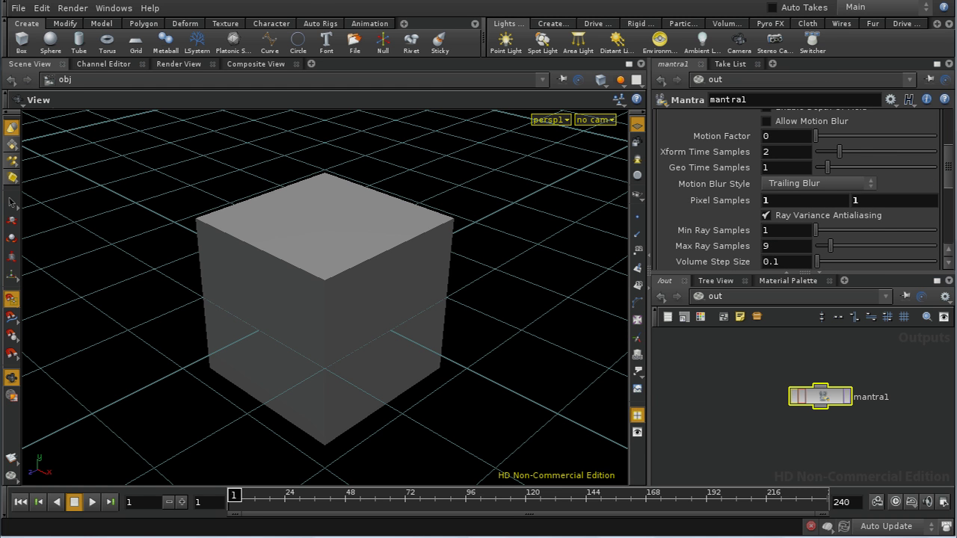
pyautogui.click(70, 9)
pyautogui.moveTo(86, 60)
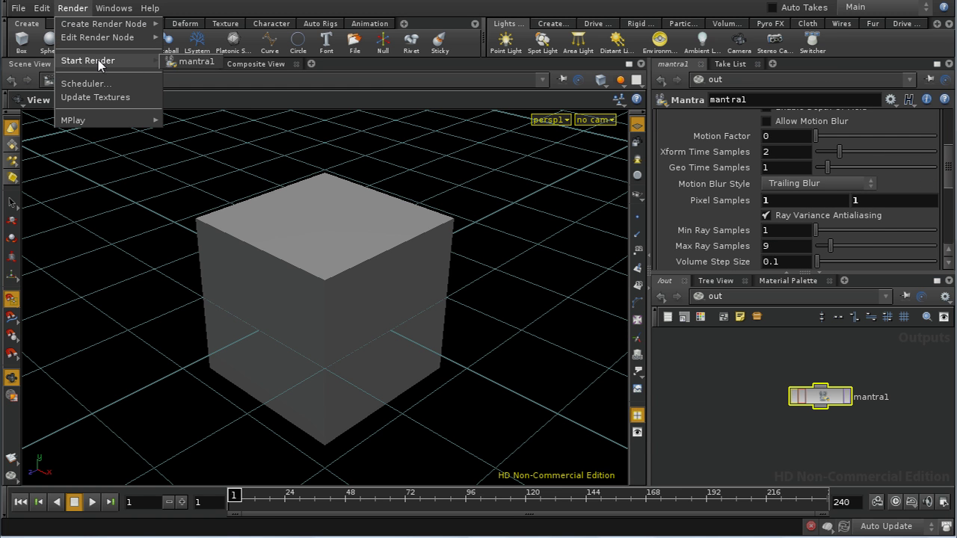
pyautogui.click(171, 62)
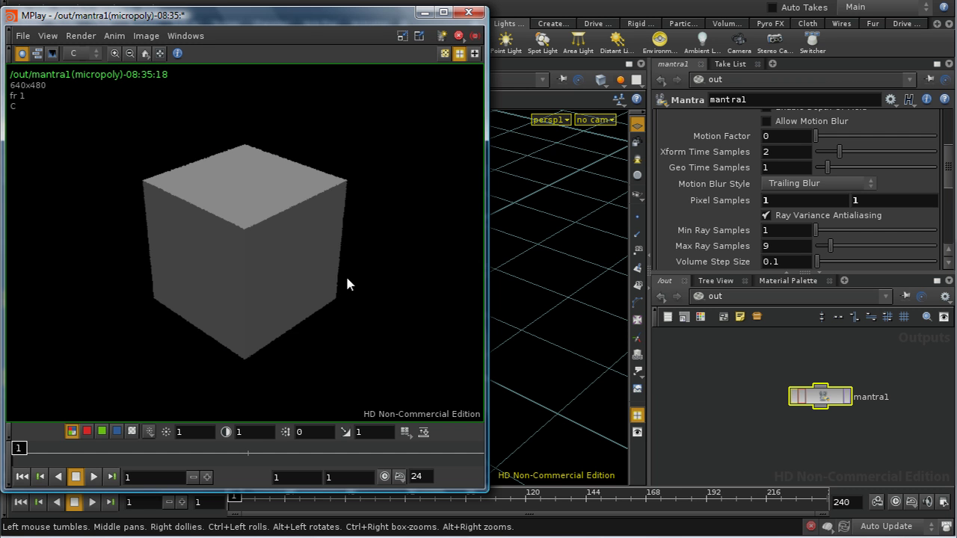
# - Zoom in and out in MPlay to inspect the cube's jagged, stair-stepped edges
pyautogui.scroll(10, 346, 261)
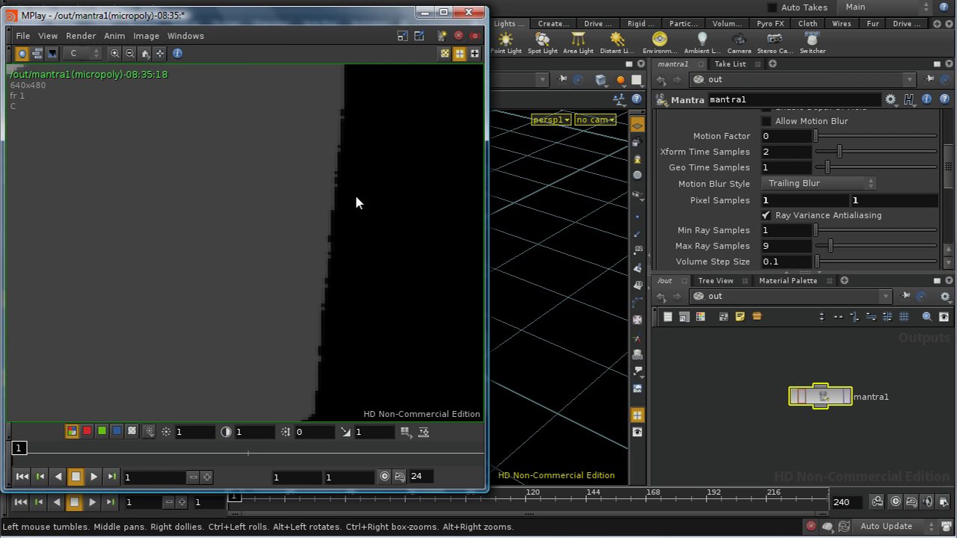
pyautogui.scroll(-6, 327, 274)
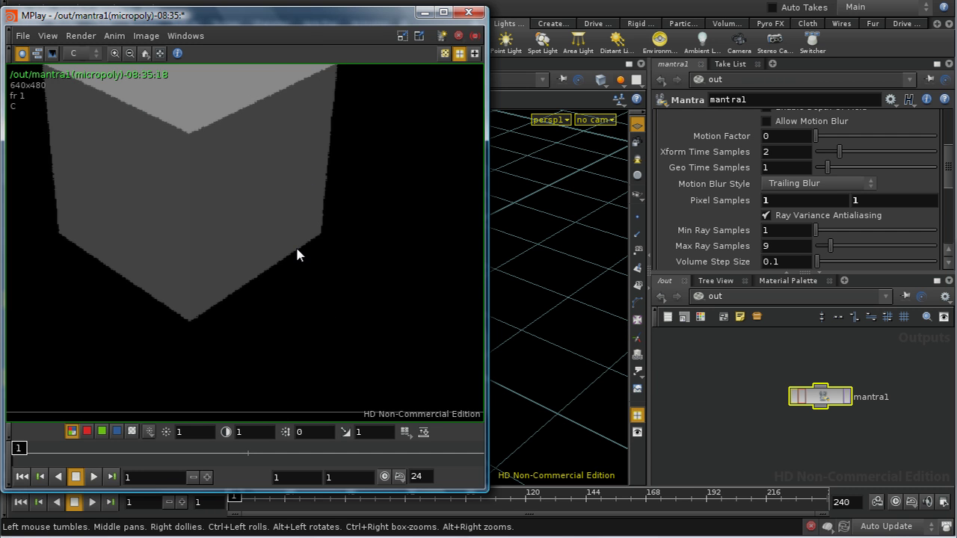
pyautogui.scroll(-3, 292, 258)
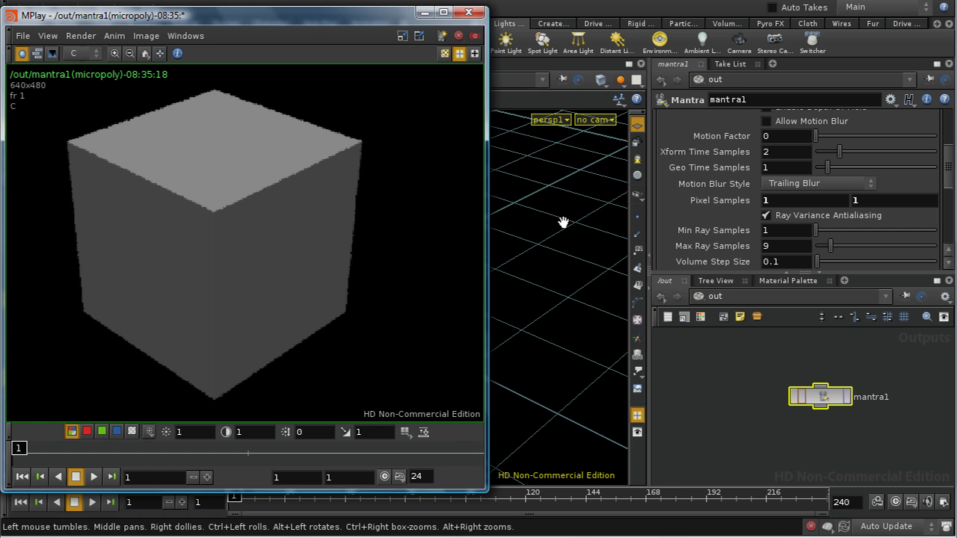
# - Raise mantra1's Pixel Samples from 1 to 3 and re-render the cube
pyautogui.click(423, 13)
pyautogui.moveTo(732, 200); pyautogui.dragTo(766, 205, button='middle')
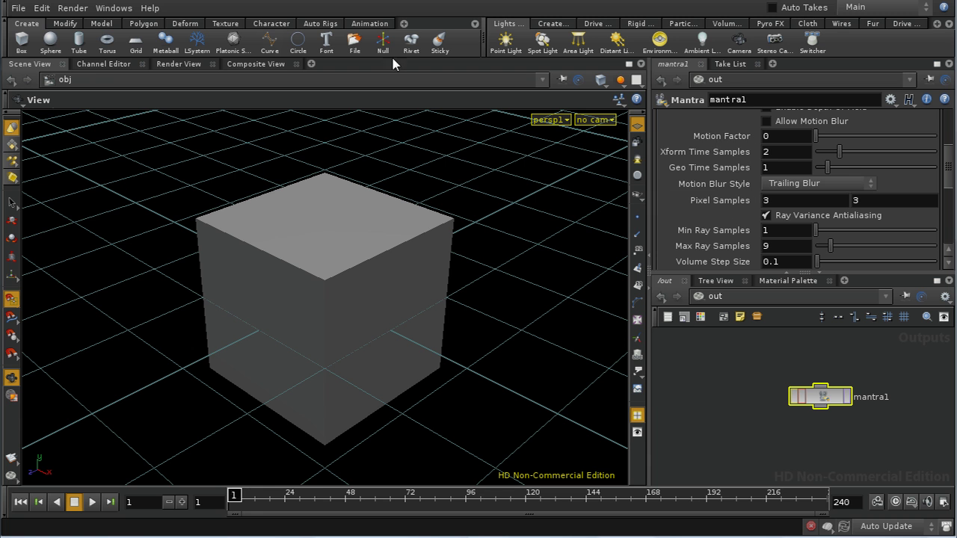
pyautogui.click(69, 8)
pyautogui.moveTo(146, 67)
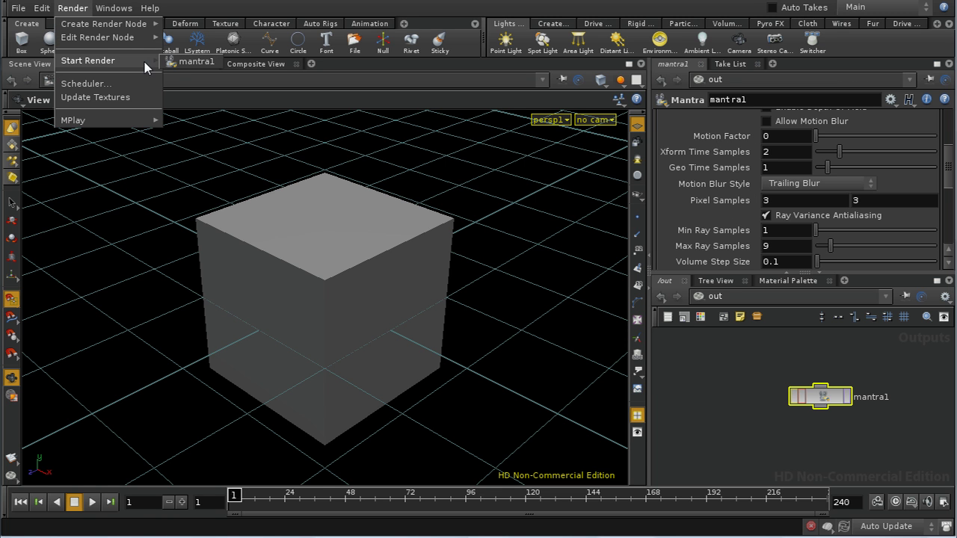
pyautogui.click(191, 61)
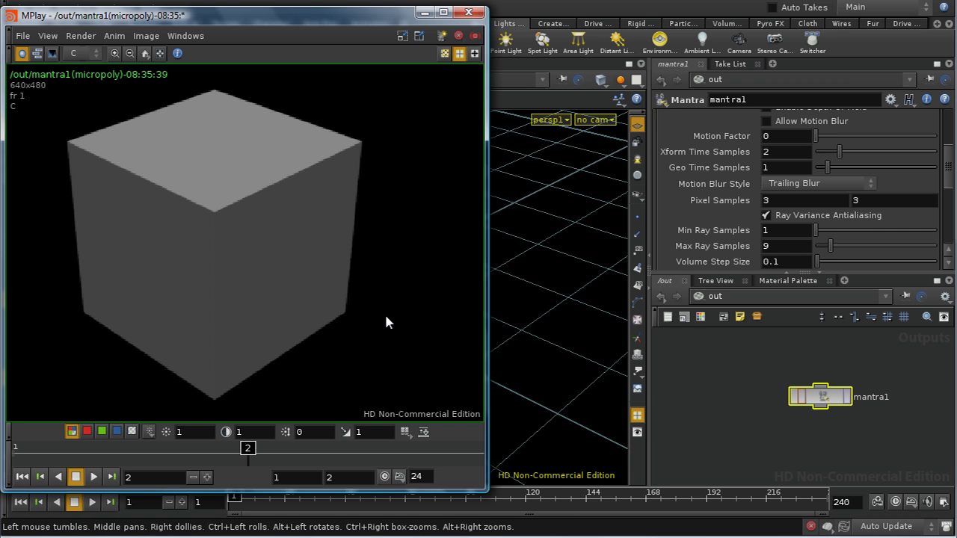
# - Zoom and pan the new MPlay render to compare the cube's edges
pyautogui.scroll(5, 372, 154)
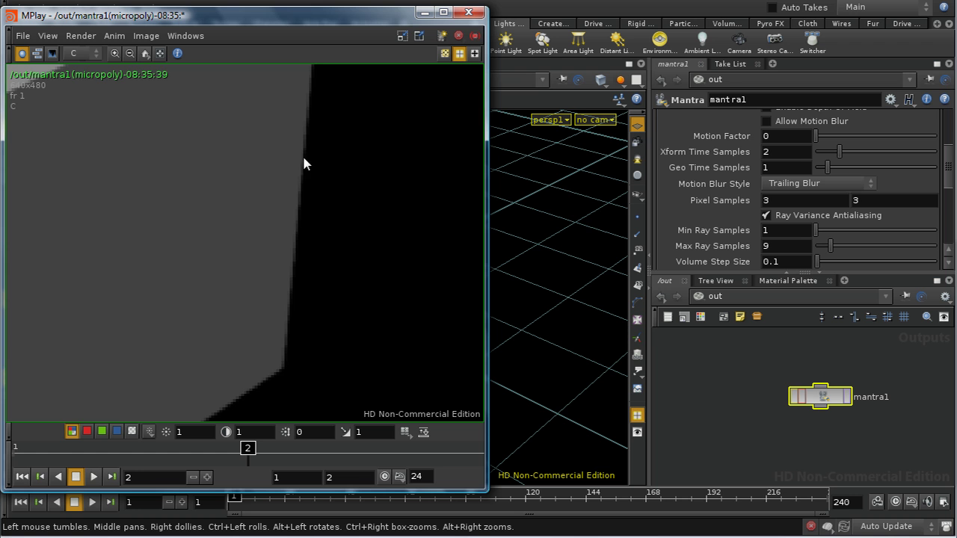
pyautogui.scroll(-5, 333, 239)
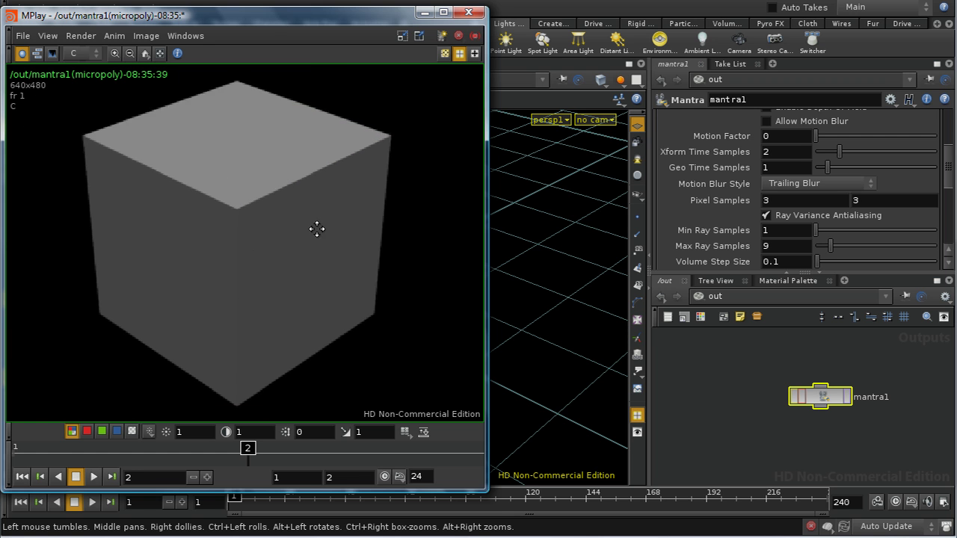
pyautogui.moveTo(316, 229); pyautogui.dragTo(331, 216, button='middle')
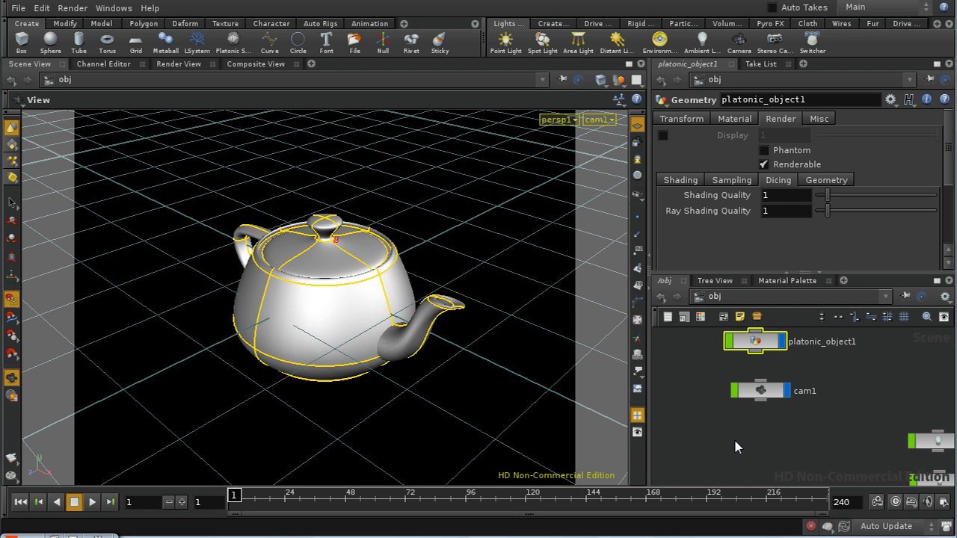
# - Go to /shop and dive into micropoly_show's micropolyshow shader network
pyautogui.click(719, 298)
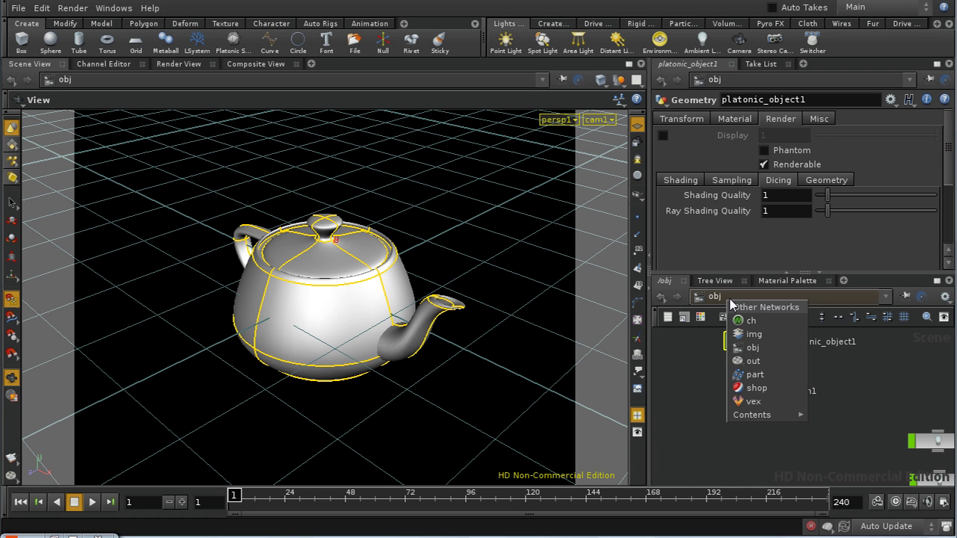
pyautogui.click(754, 388)
pyautogui.doubleClick(764, 413)
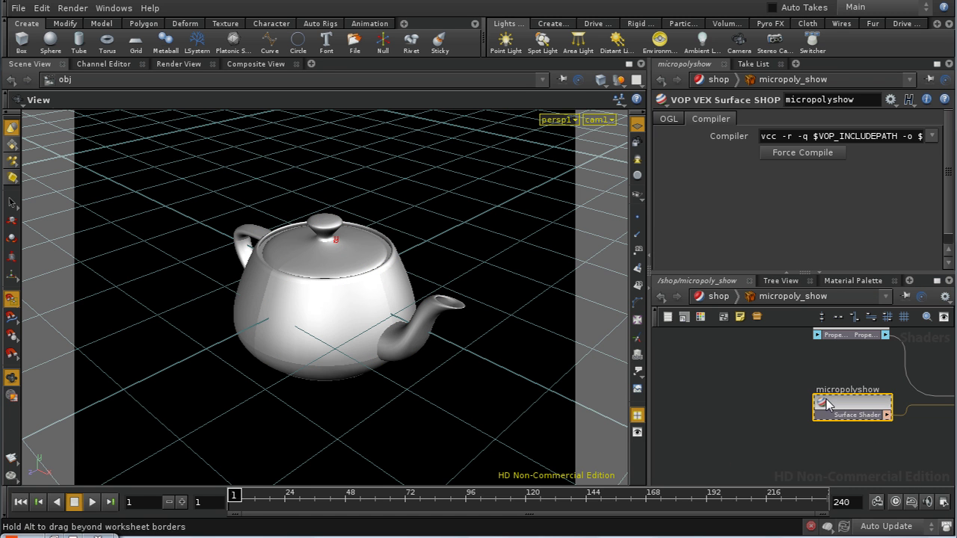
pyautogui.doubleClick(826, 404)
# - Maximize the network pane, frame global1, nrandom1 and output1, and move nrandom1 beside output1
pyautogui.click(937, 281)
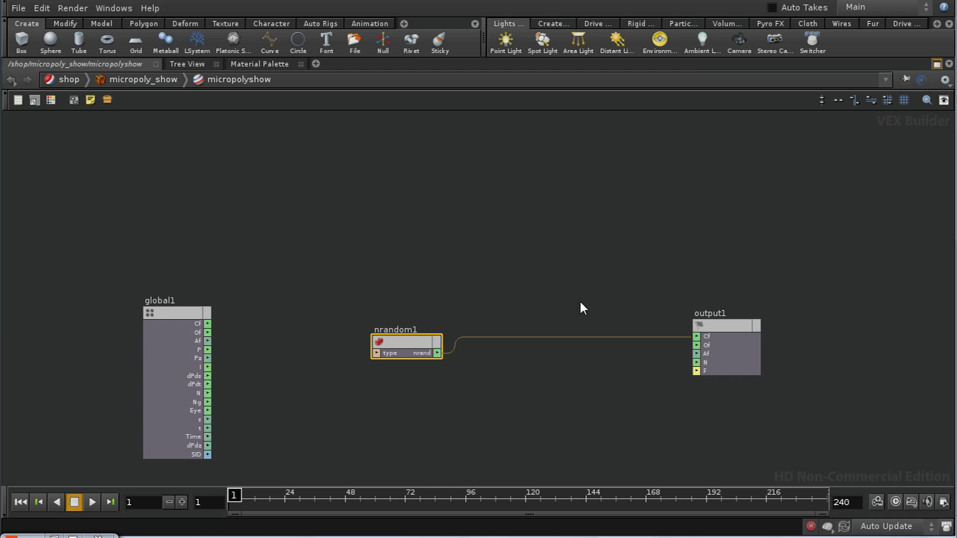
pyautogui.press('h')
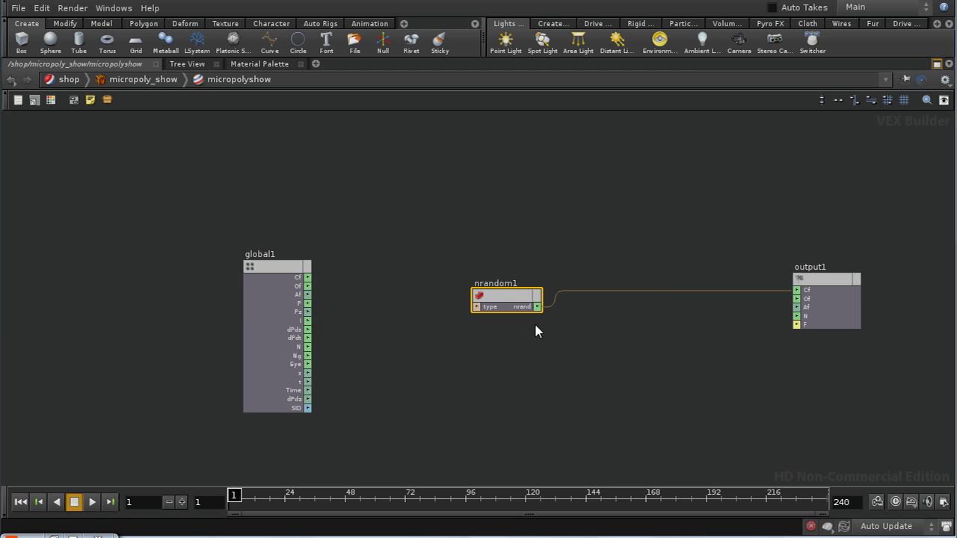
pyautogui.moveTo(519, 306); pyautogui.dragTo(576, 275)
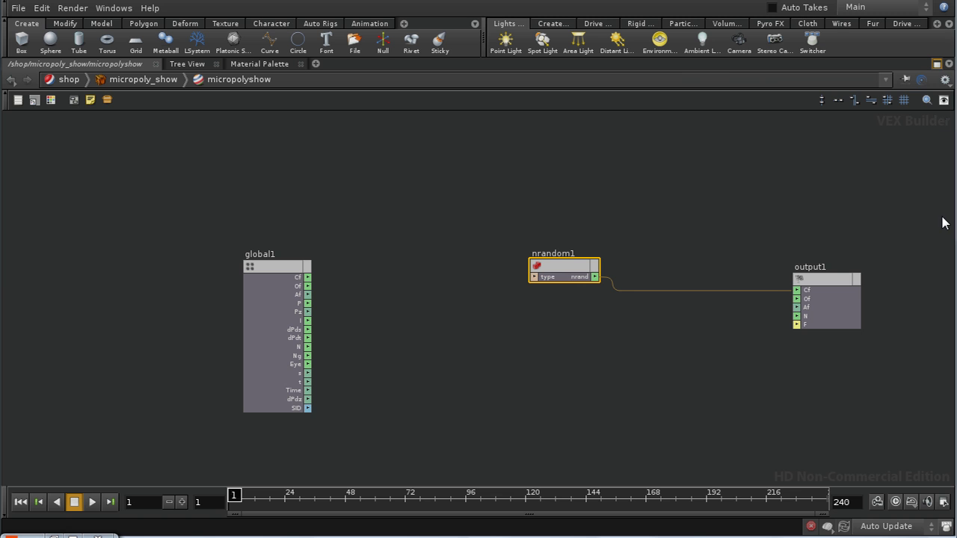
# - Restore the full layout and return to the /obj network
pyautogui.click(937, 63)
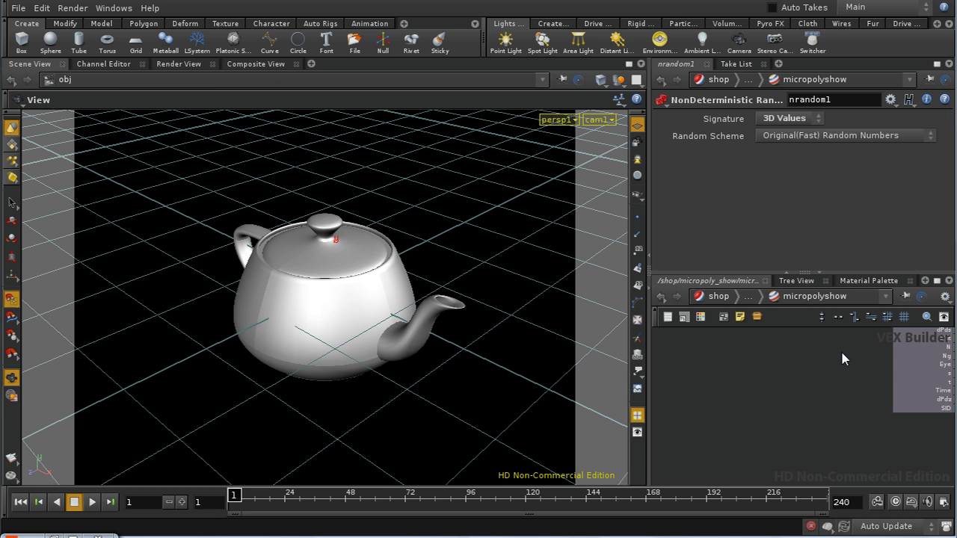
pyautogui.click(719, 297)
pyautogui.click(720, 297)
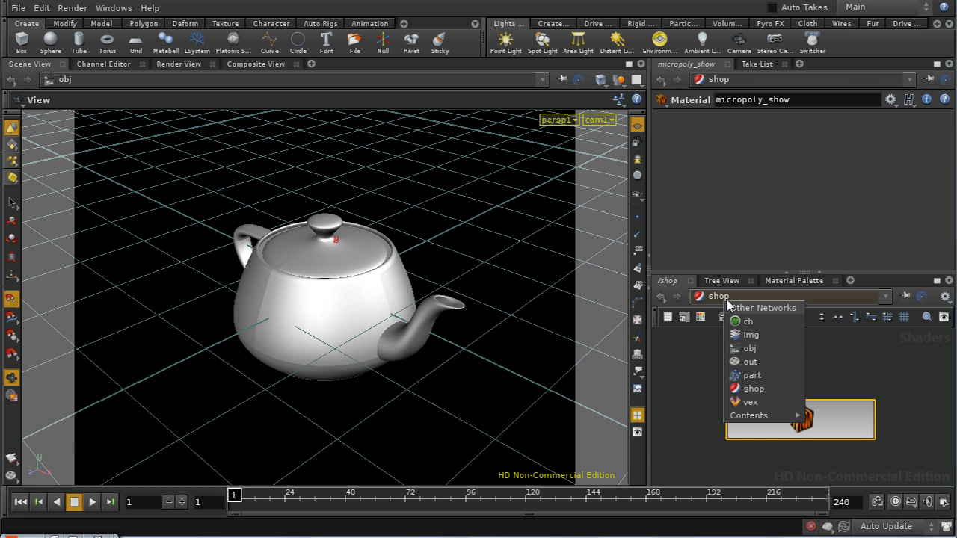
pyautogui.click(748, 349)
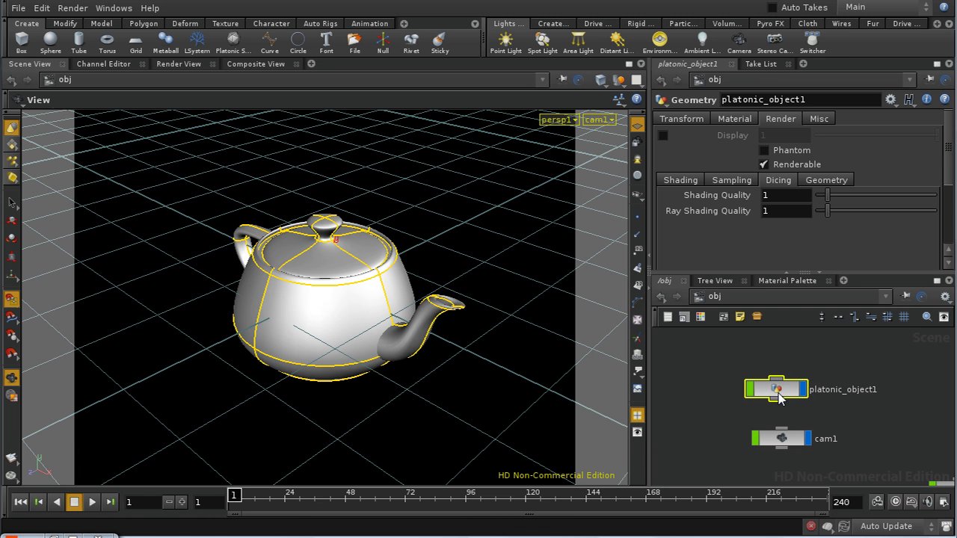
# - Move platonic_object1 up in the network and edit its parameter interface
pyautogui.moveTo(779, 398); pyautogui.dragTo(788, 375)
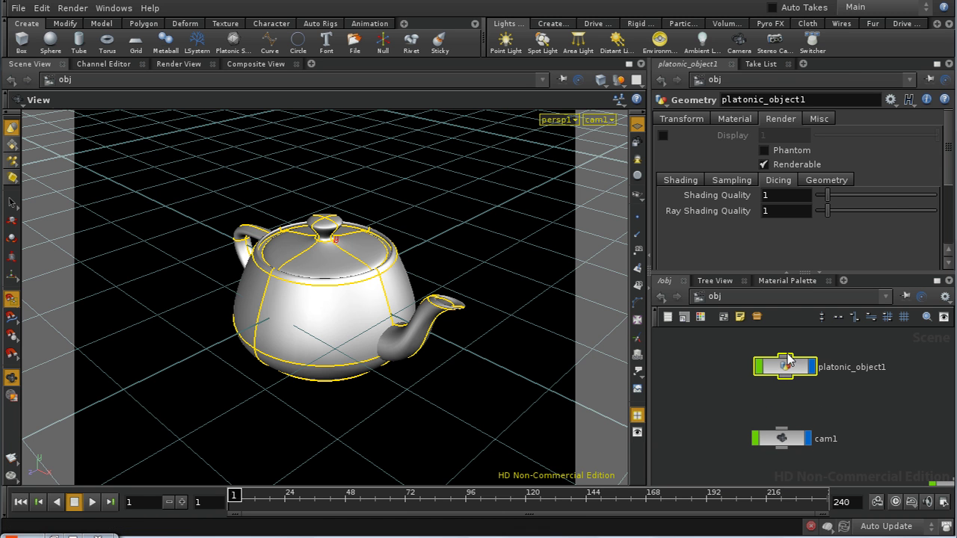
pyautogui.click(890, 100)
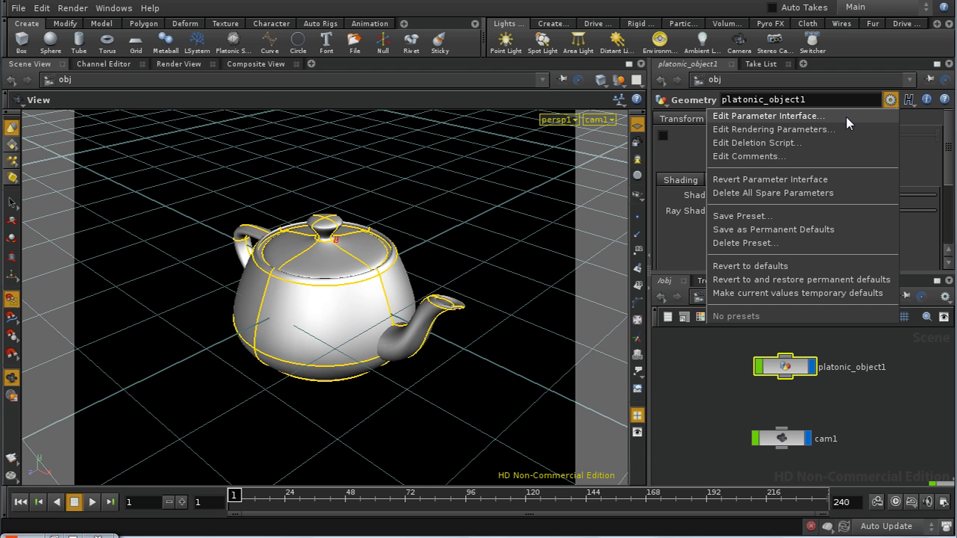
pyautogui.click(847, 117)
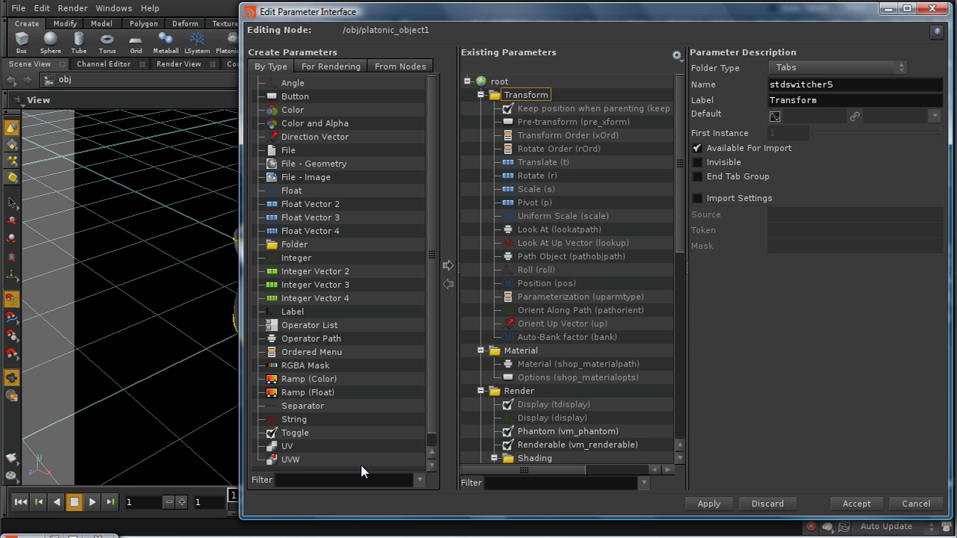
# - Filter the For Rendering parameters by 'smooth' and install Smooth Grid Colors on the object
pyautogui.click(351, 480)
pyautogui.write('smooth')
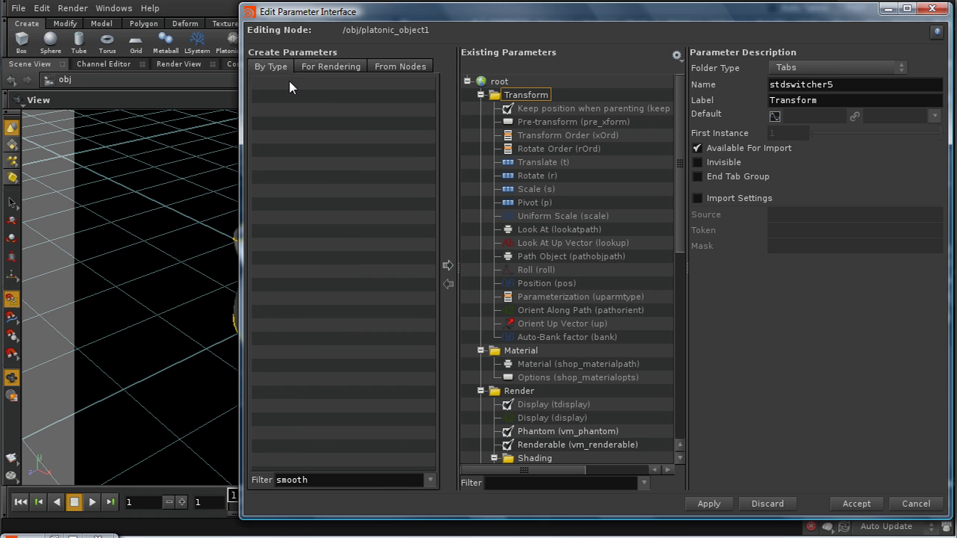
pyautogui.click(305, 67)
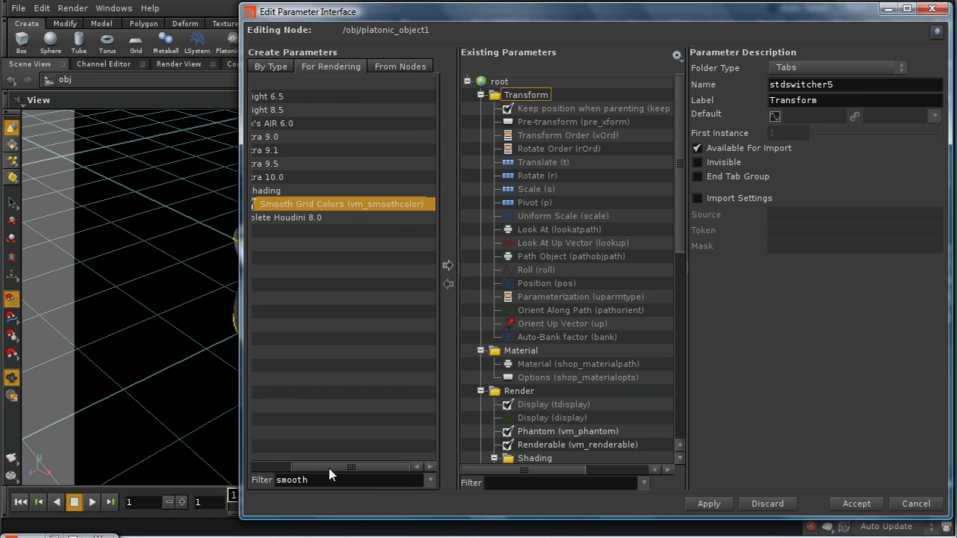
pyautogui.moveTo(329, 468); pyautogui.dragTo(266, 469)
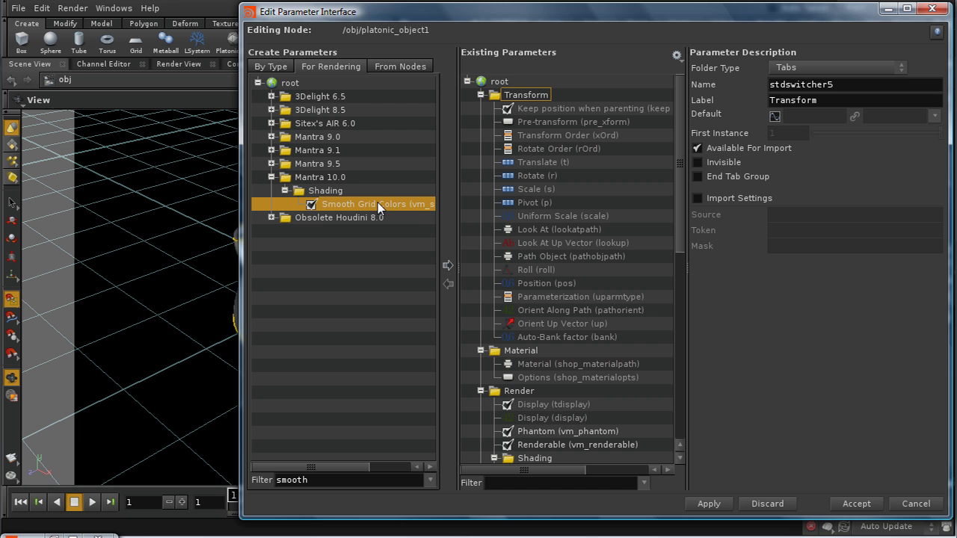
pyautogui.moveTo(344, 469); pyautogui.dragTo(372, 467)
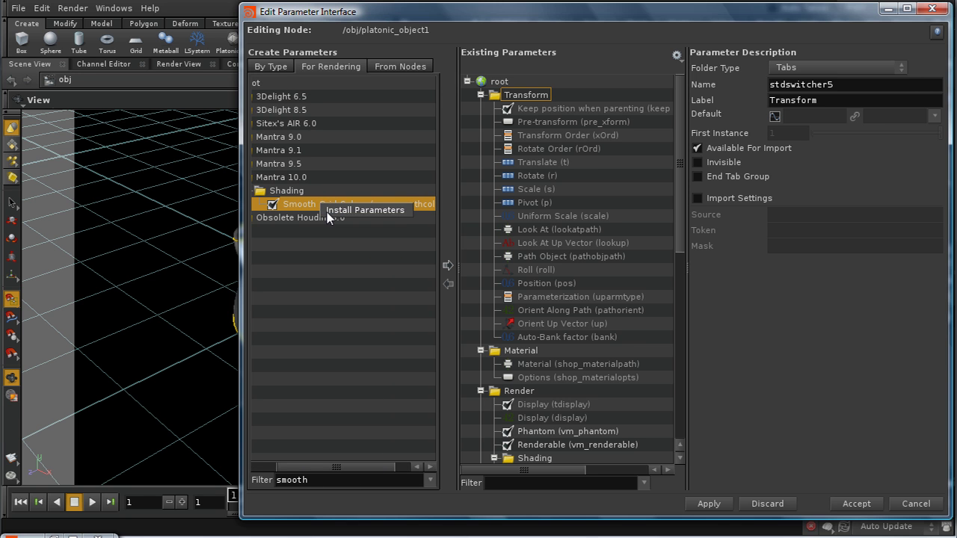
pyautogui.doubleClick(328, 212)
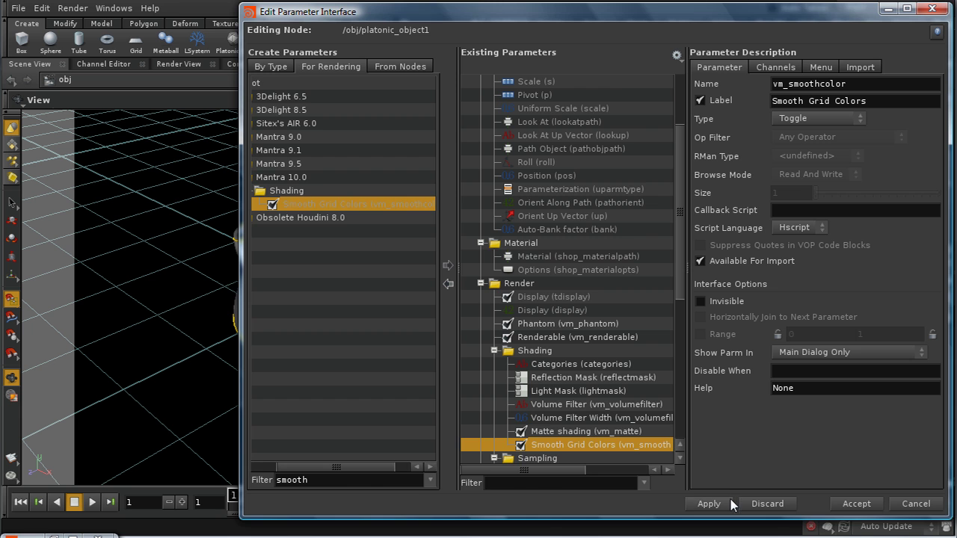
# - Accept the new parameter, review the Shading subtab, then show Dicing with both qualities at 1
pyautogui.click(853, 505)
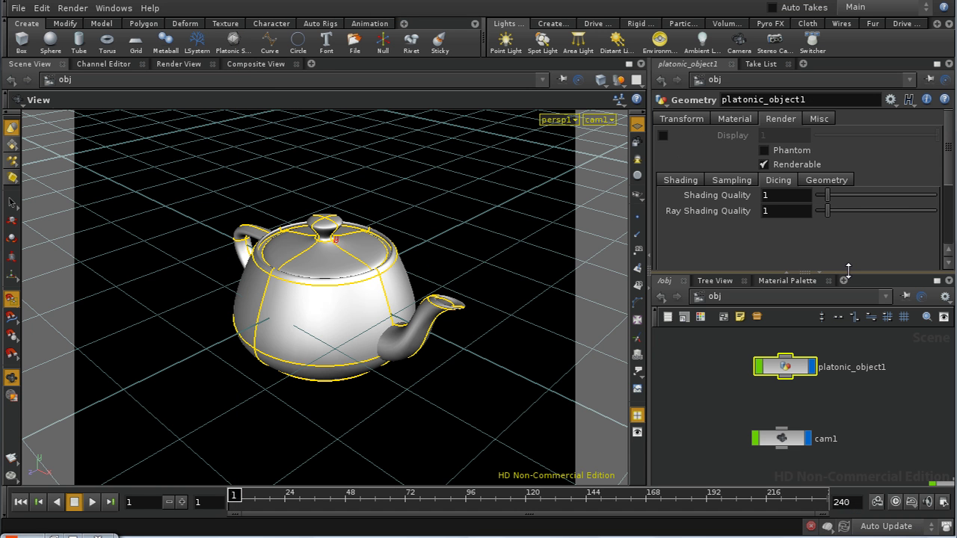
pyautogui.click(689, 187)
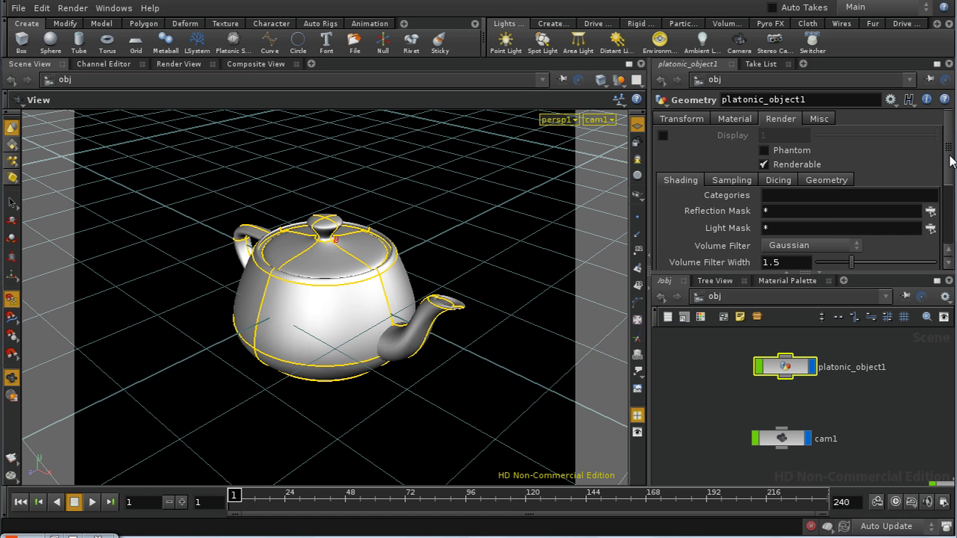
pyautogui.scroll(-3, 897, 189)
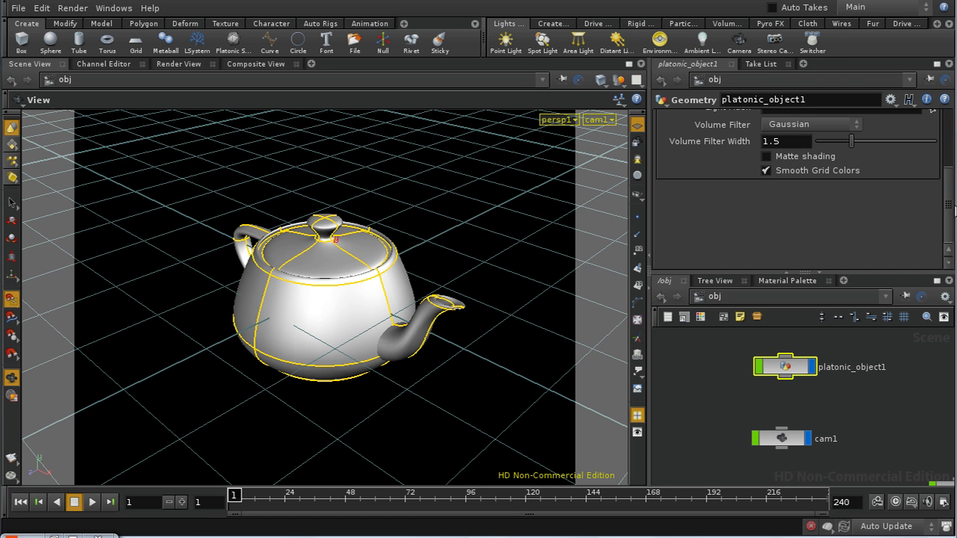
pyautogui.scroll(5, 951, 141)
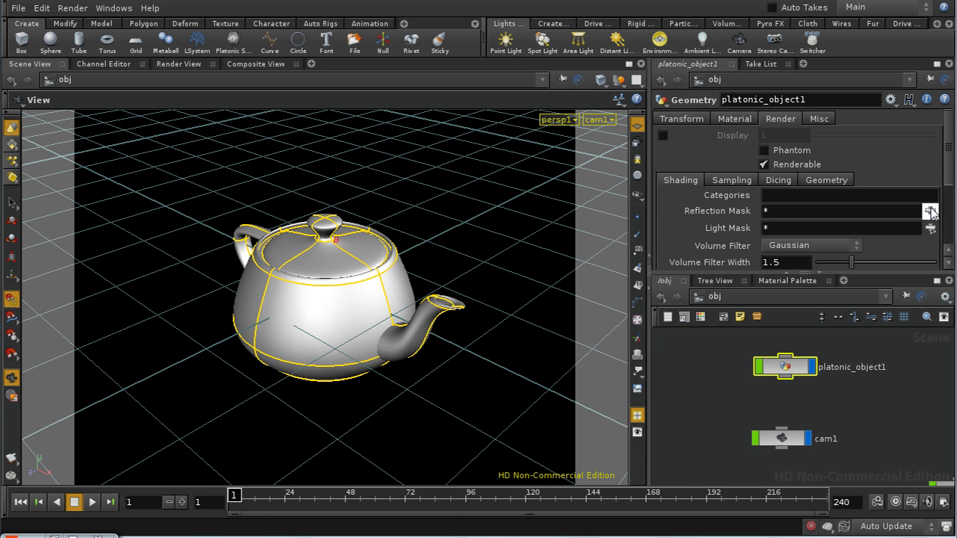
pyautogui.click(778, 185)
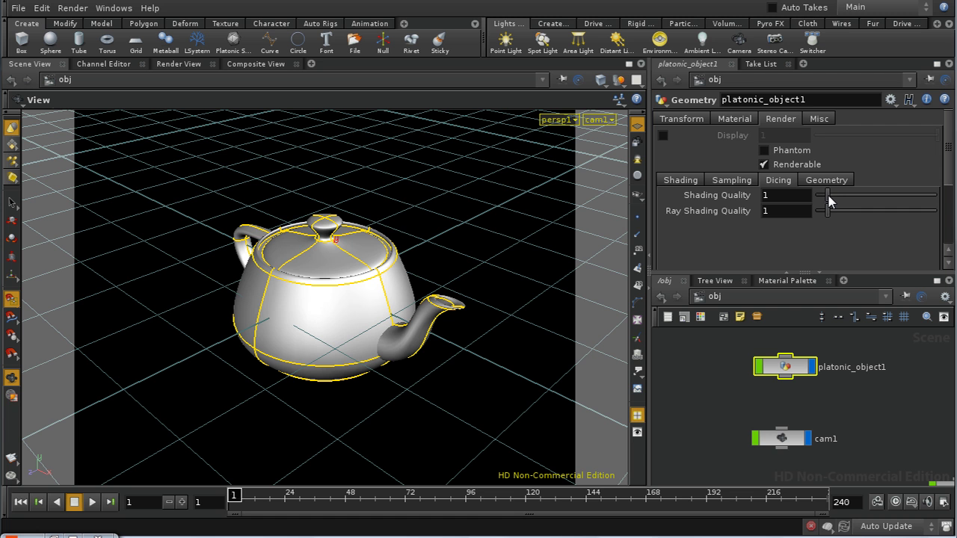
# - Try Shading Quality 2, then set it to 0.1, leaving Ray Shading Quality at 1
pyautogui.moveTo(828, 199); pyautogui.dragTo(835, 199)
pyautogui.doubleClick(778, 195)
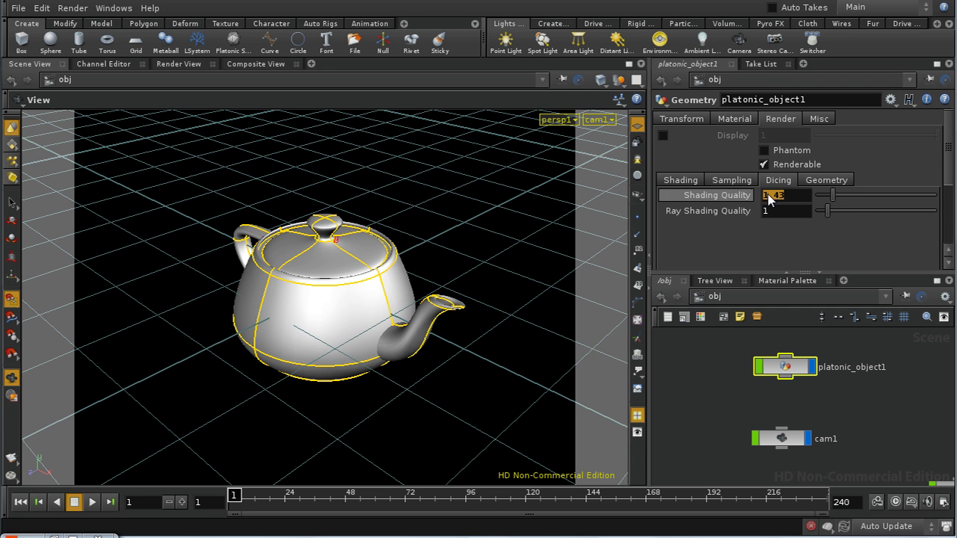
pyautogui.write('2')
pyautogui.press('Return')
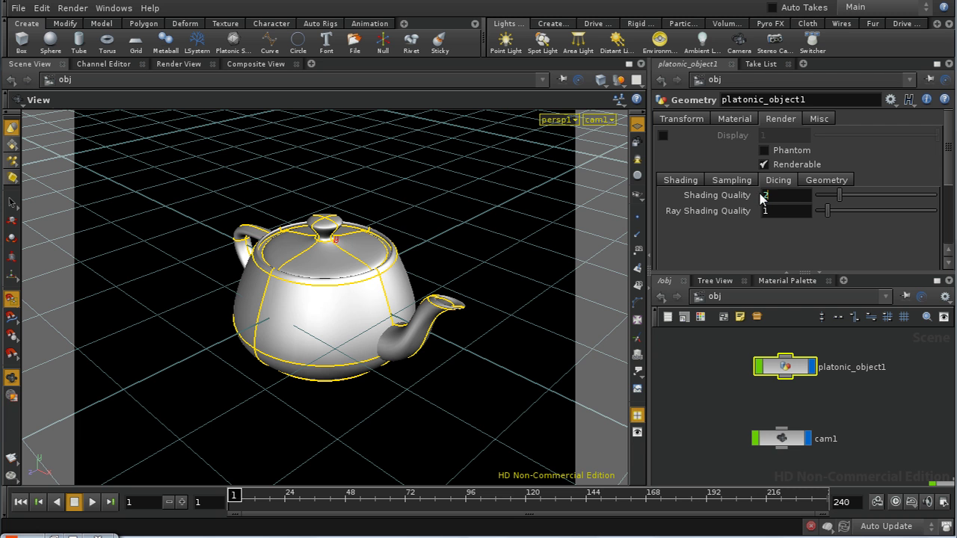
pyautogui.click(764, 195)
pyautogui.write('.1')
pyautogui.press('Return')
# - Render the teapot with mantra1 and move MPlay aside to show its blended micropolygon colours
pyautogui.click(73, 7)
pyautogui.moveTo(136, 64)
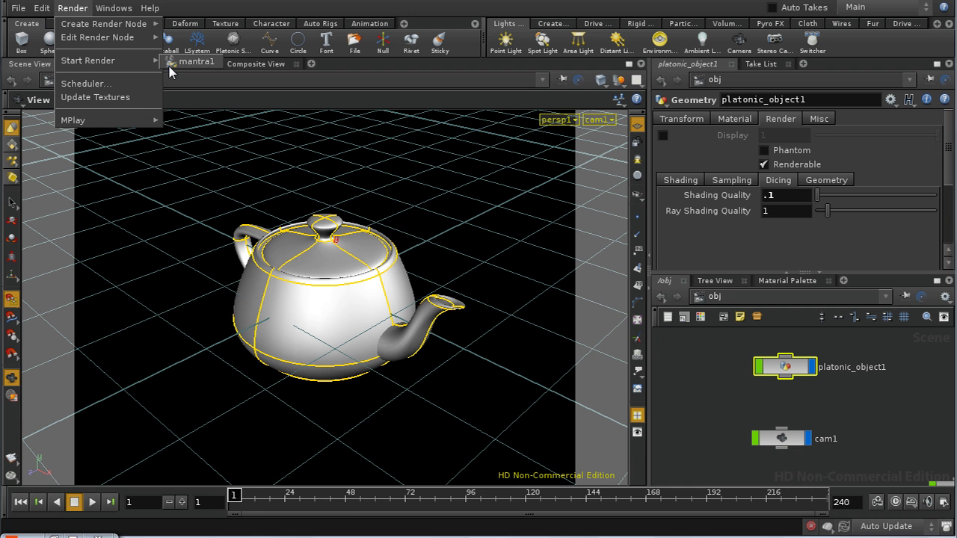
pyautogui.click(171, 67)
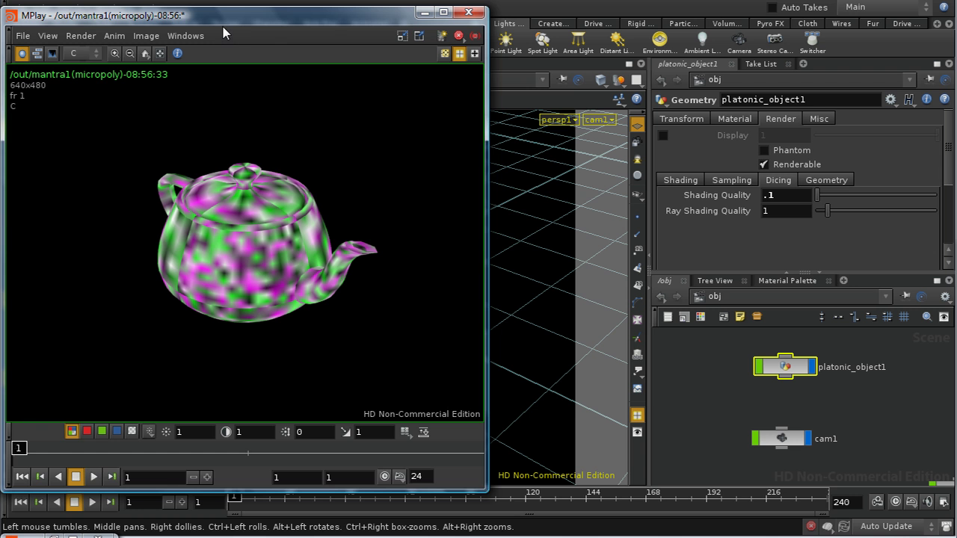
pyautogui.moveTo(248, 15); pyautogui.dragTo(339, 15)
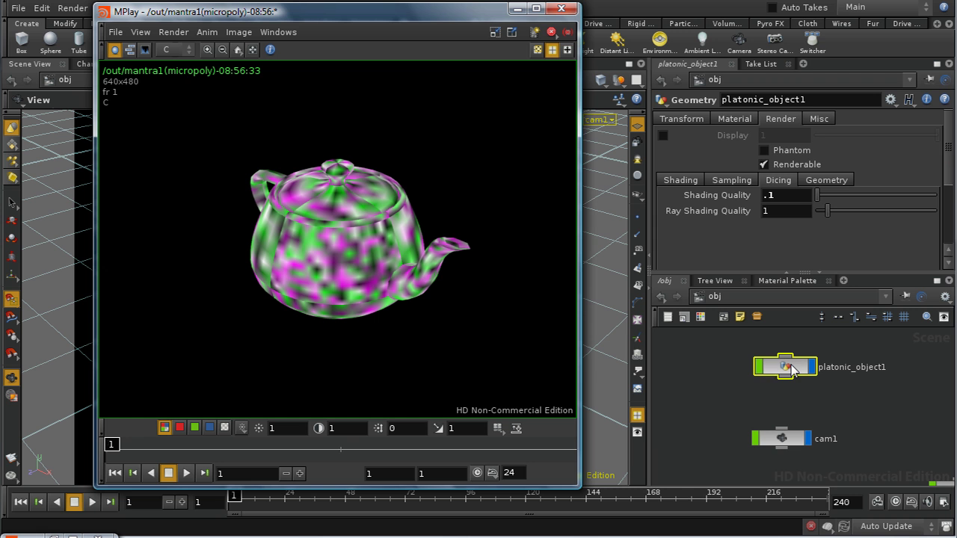
# - Uncheck Smooth Grid Colors in the teapot's Shading render settings
pyautogui.moveTo(952, 179); pyautogui.dragTo(951, 176)
pyautogui.click(693, 181)
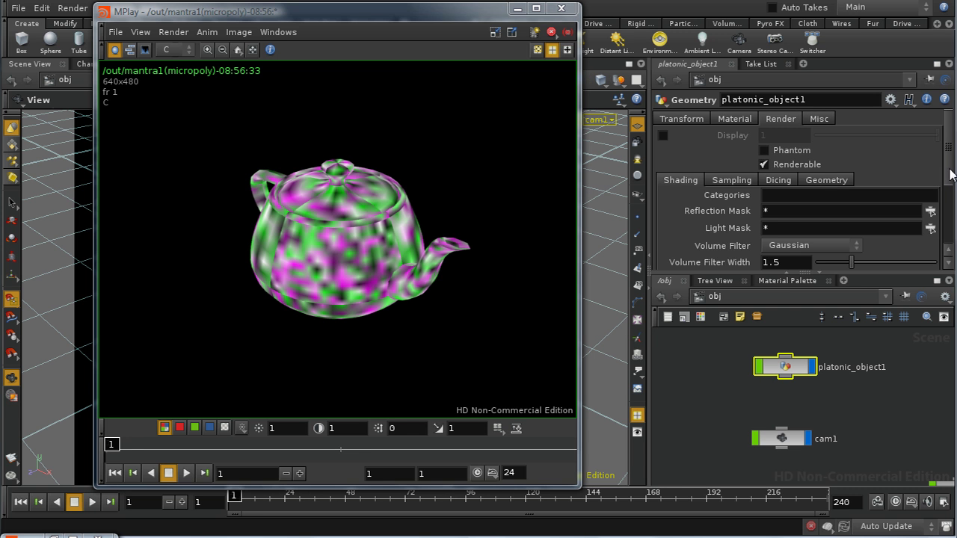
pyautogui.scroll(-4, 951, 175)
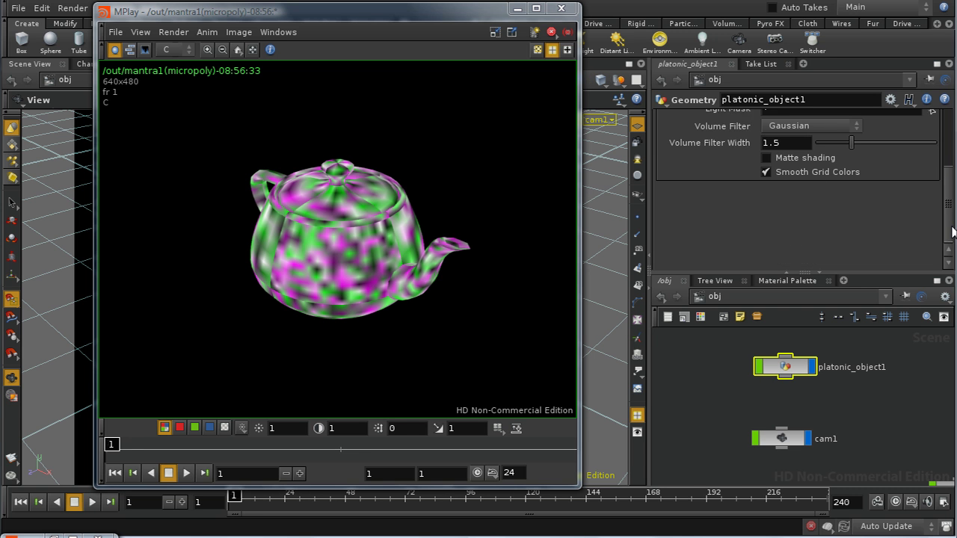
pyautogui.click(820, 172)
# - Re-render with mantra1 and zoom in MPlay on the hard-edged square micropolygons
pyautogui.click(67, 9)
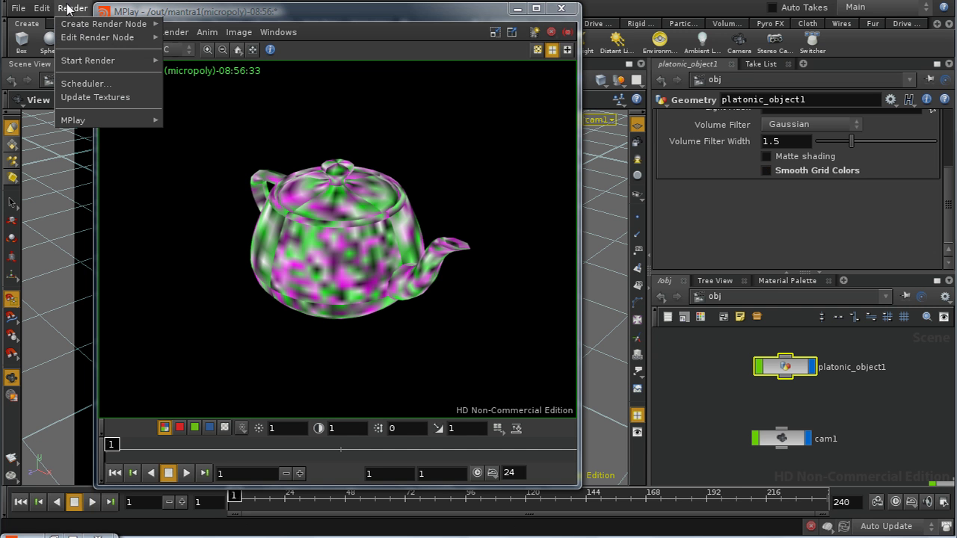
pyautogui.click(276, 183)
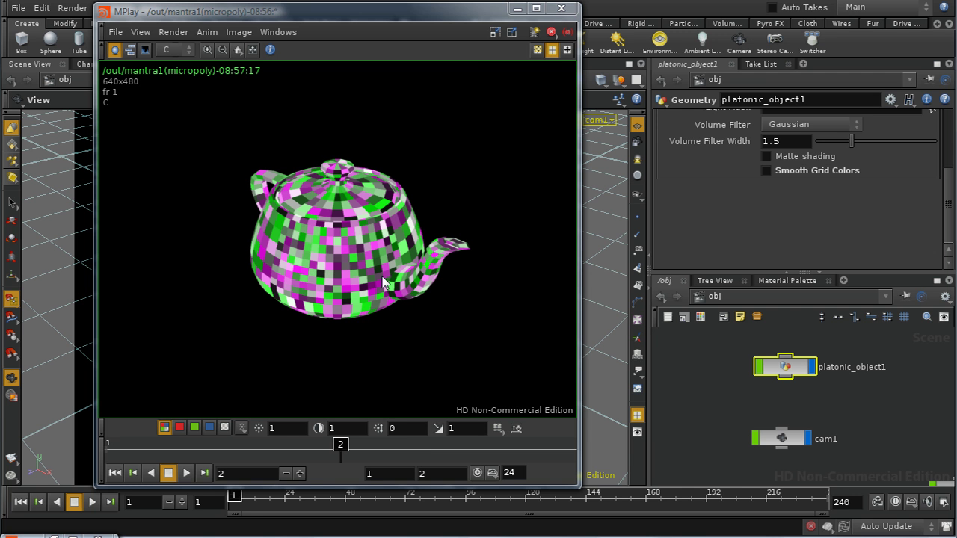
pyautogui.click(416, 325)
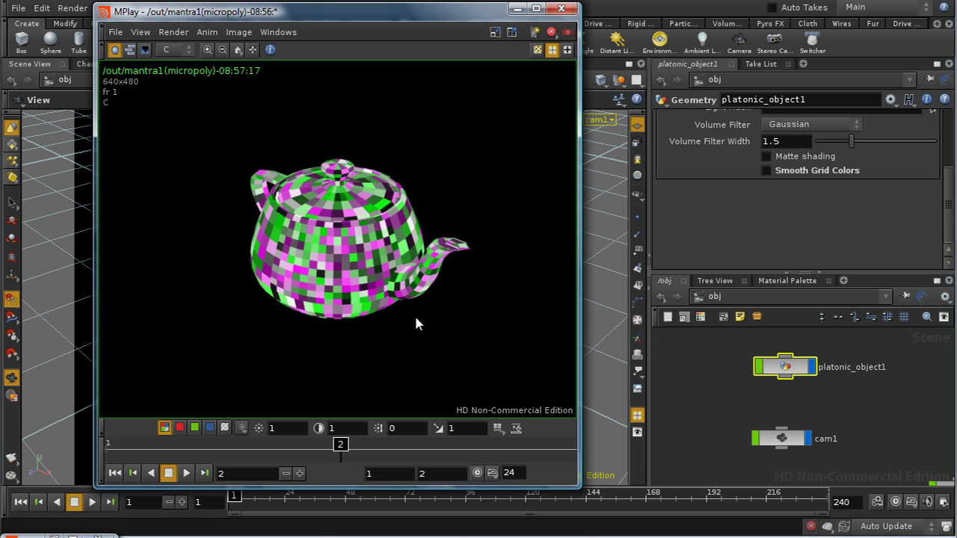
pyautogui.scroll(3, 415, 324)
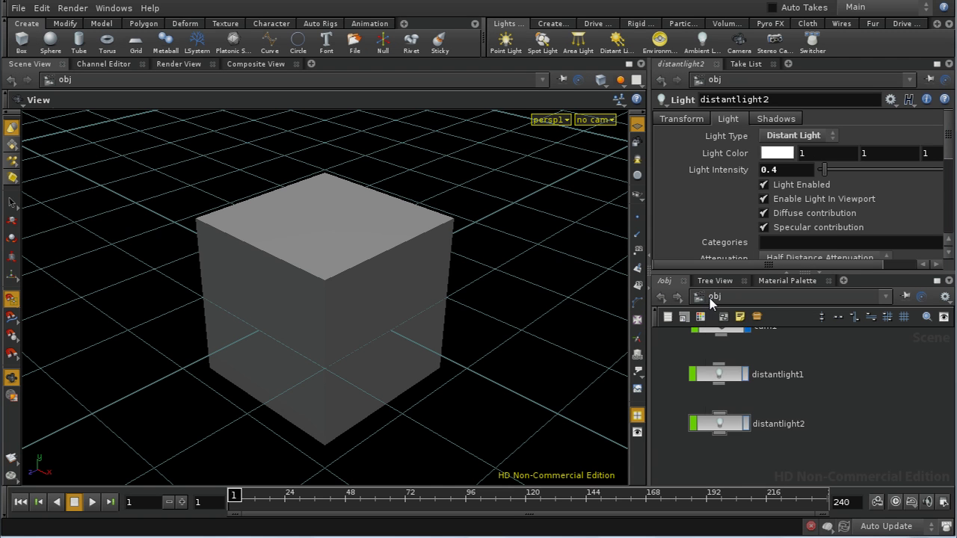
# - Switch to the out network and view mantra1's ray samples: Min 1, Max 9, Pixel Samples 3x3
pyautogui.click(711, 300)
pyautogui.click(718, 360)
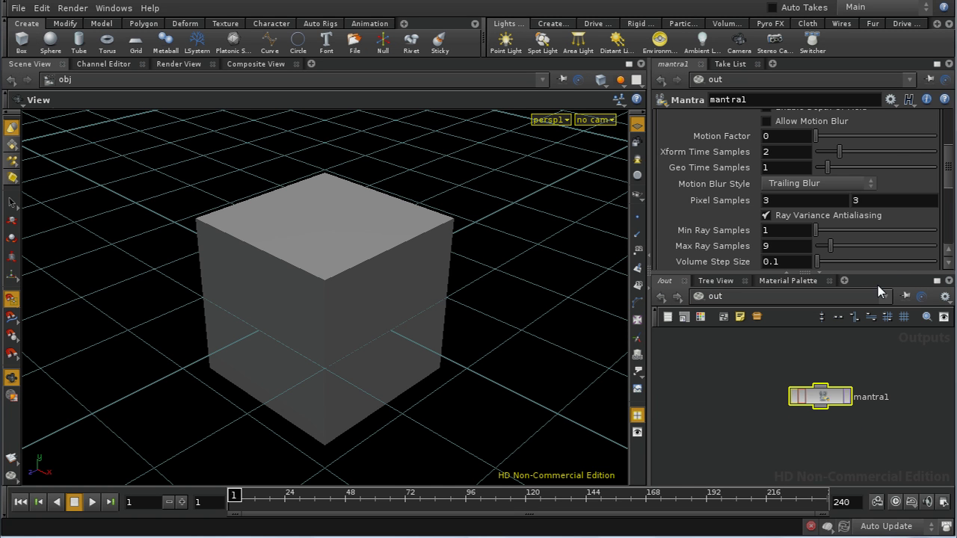
pyautogui.moveTo(950, 164); pyautogui.dragTo(949, 125)
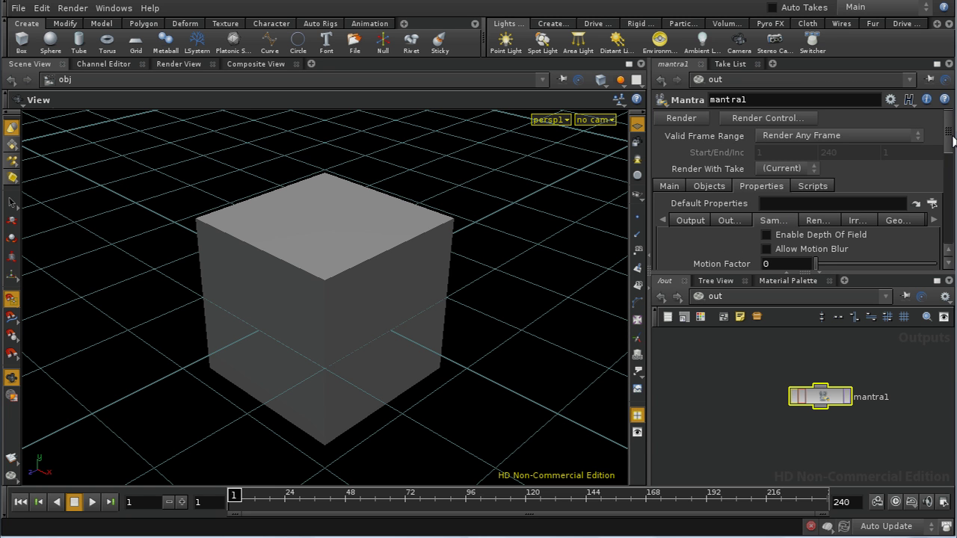
pyautogui.moveTo(948, 176); pyautogui.dragTo(950, 191)
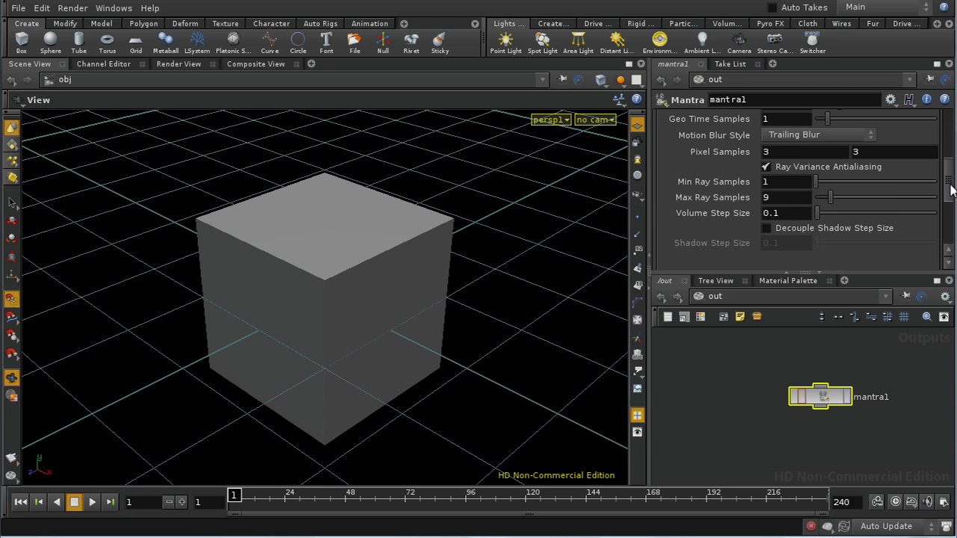